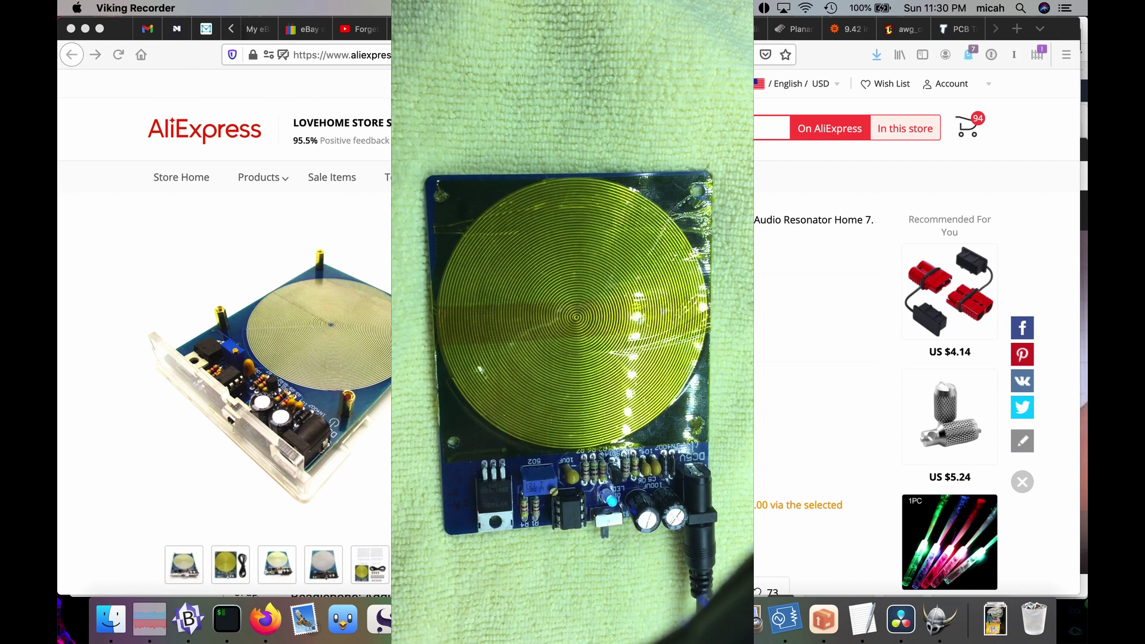
Step: Look over the Pulse Schumann Wave Generator listing's photos, price, variants and shipping details
scroll(665, 363, down, 3)
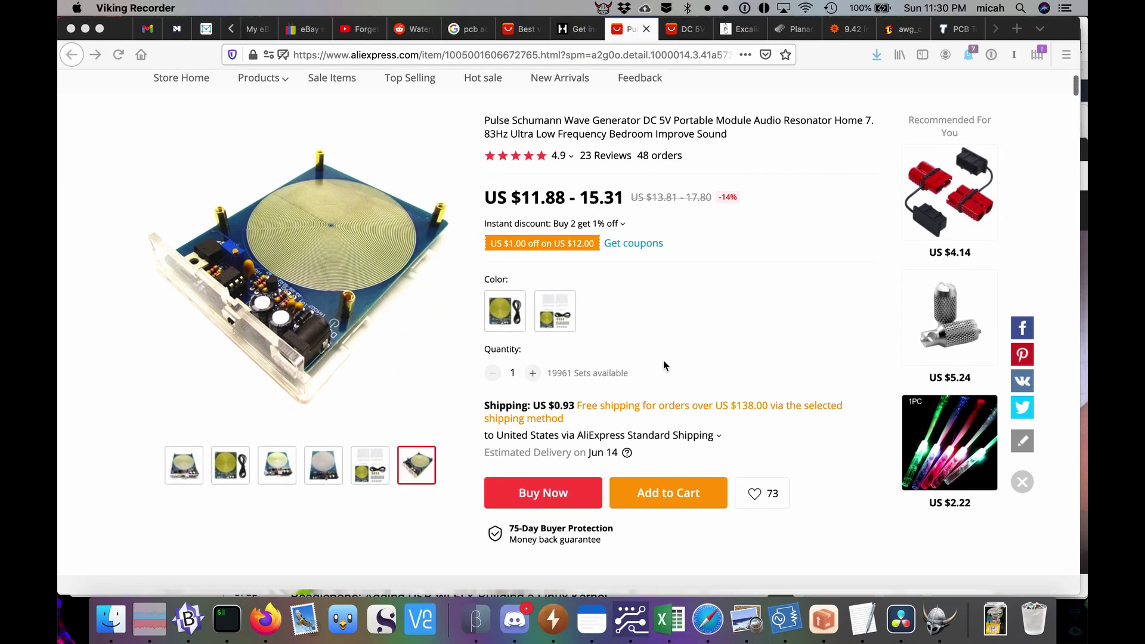
scroll(665, 362, down, 2)
scroll(665, 362, up, 3)
scroll(663, 360, up, 2)
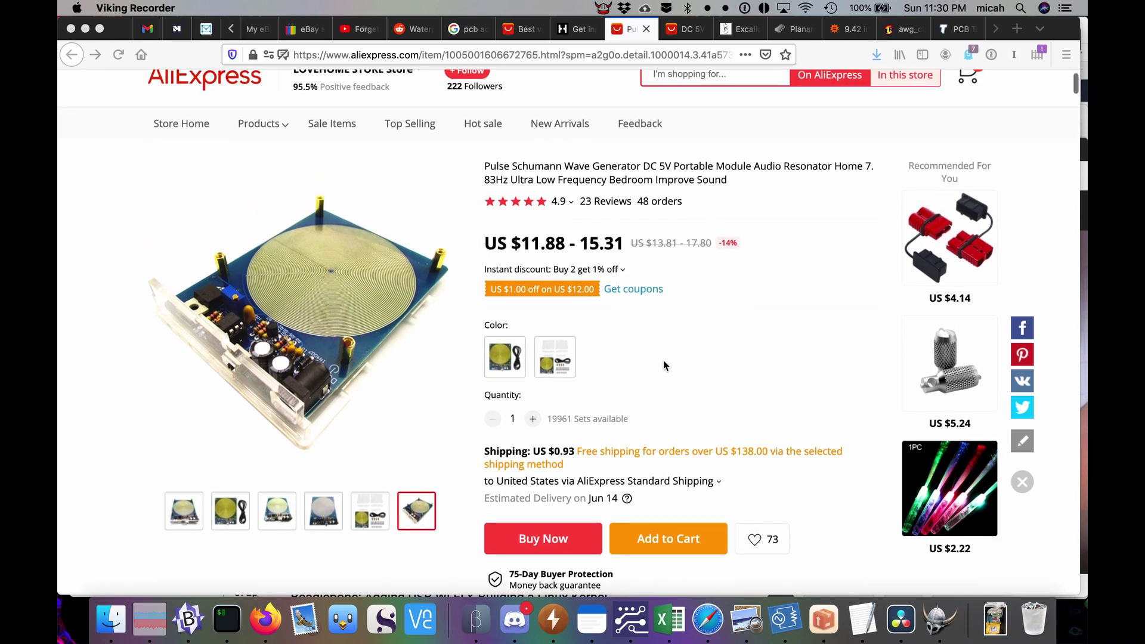
scroll(663, 360, down, 1)
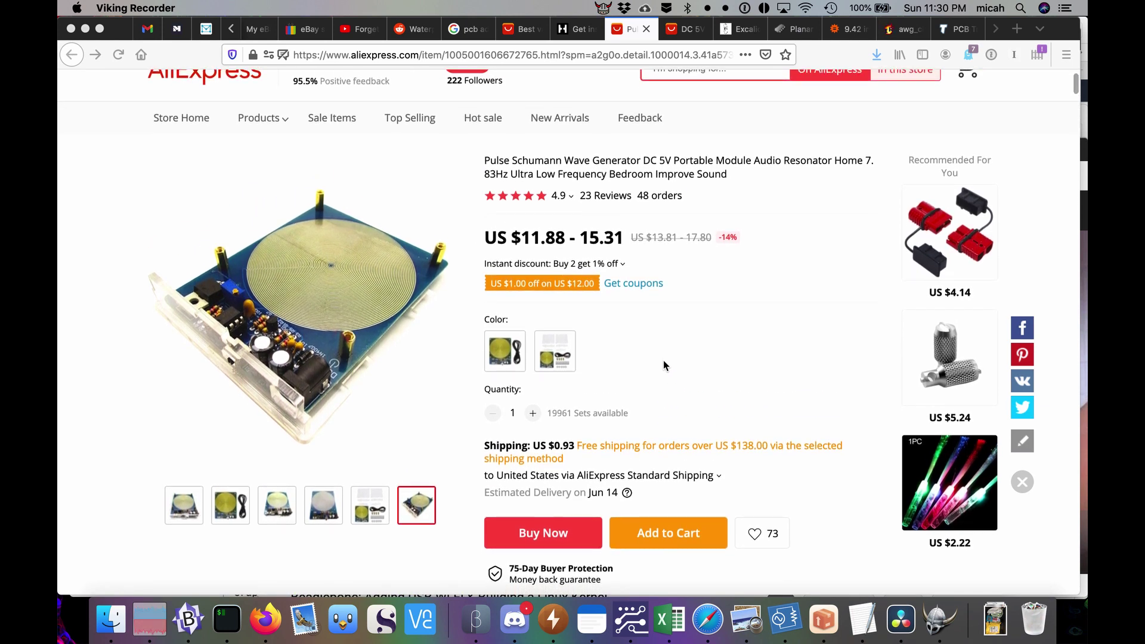
scroll(663, 361, down, 1)
scroll(663, 360, down, 1)
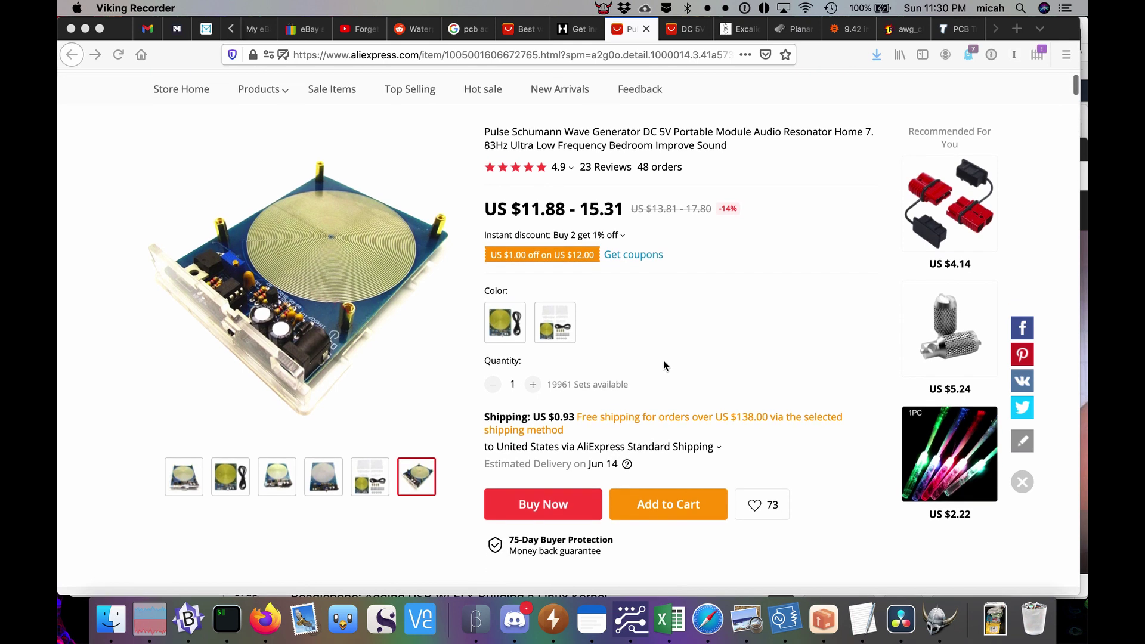
right_click(663, 360)
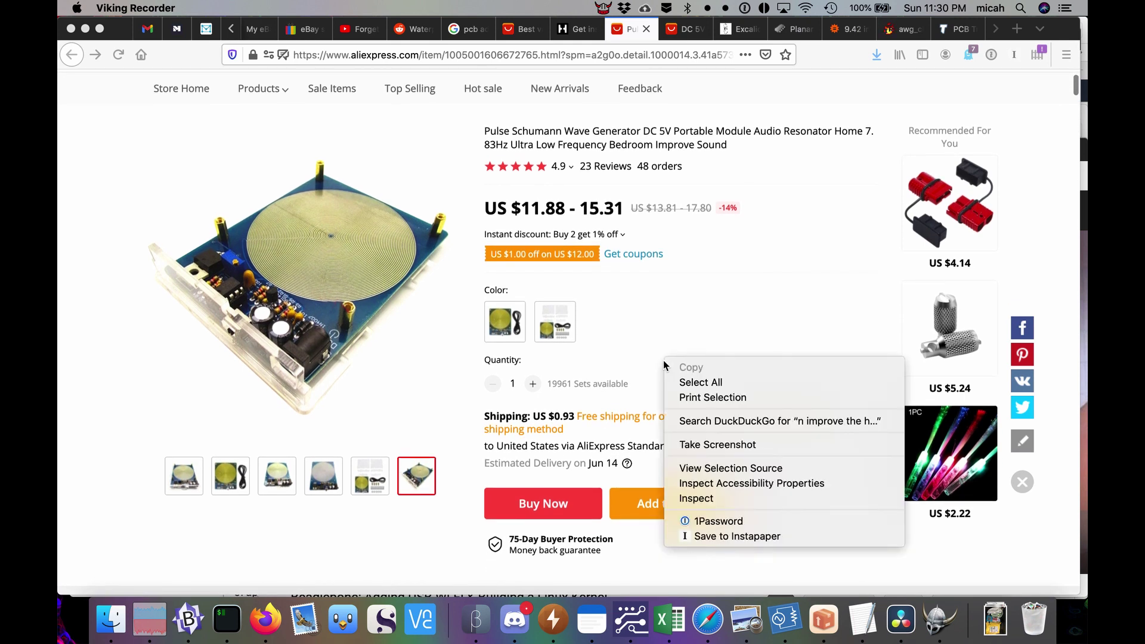
click(652, 307)
Step: Read the product description and specifications of the Pulse Schumann Wave Generator listing
scroll(651, 308, down, 5)
scroll(651, 307, down, 8)
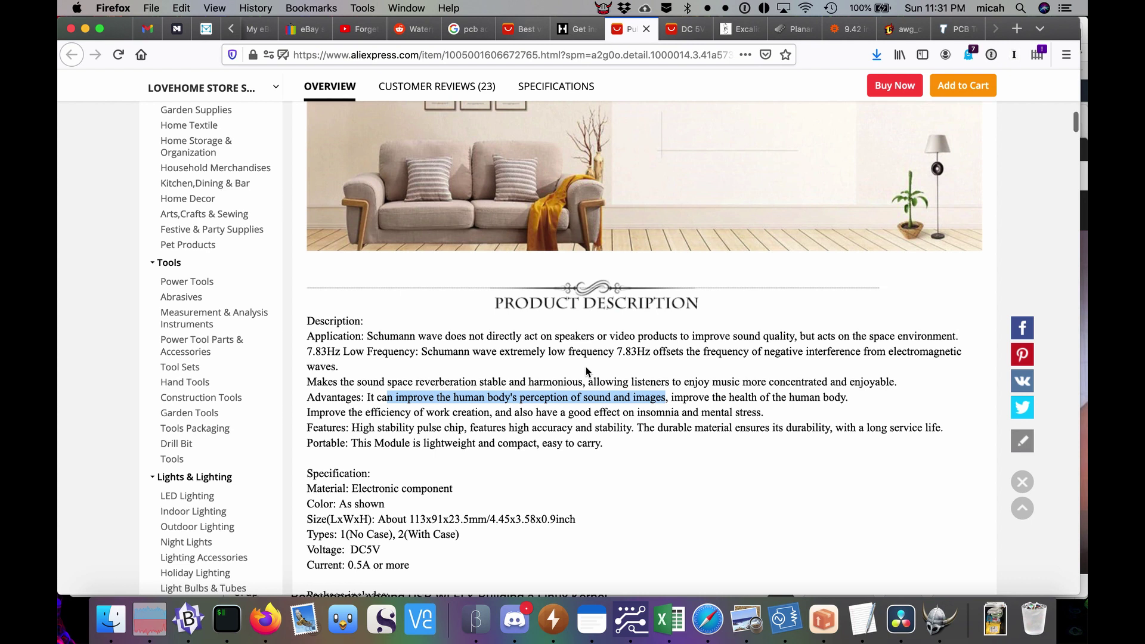
scroll(586, 369, down, 1)
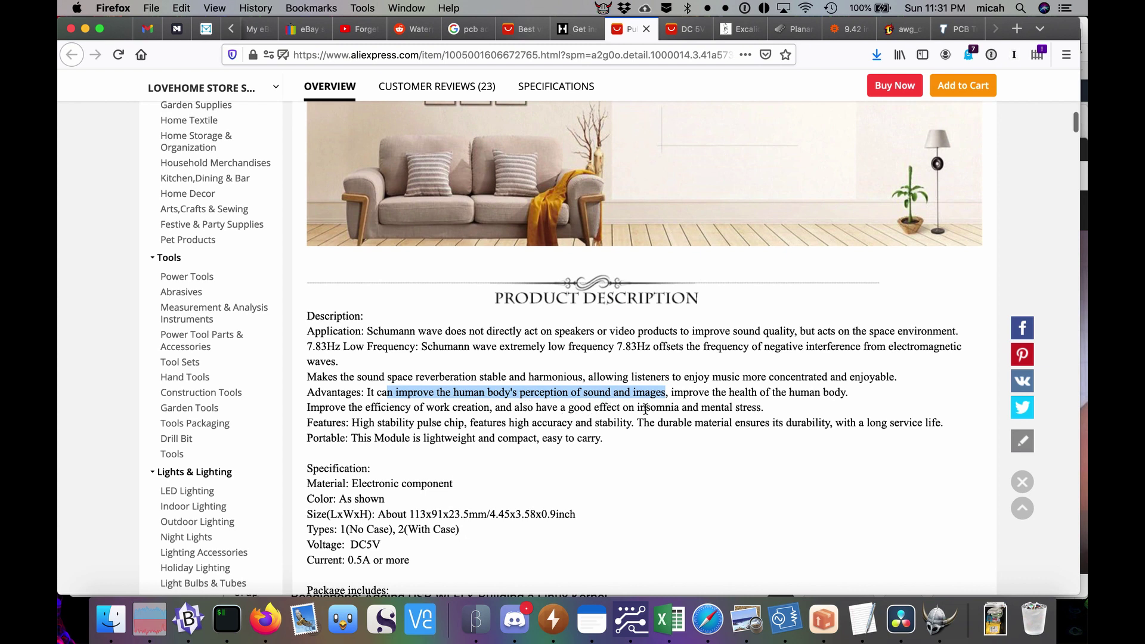
click(601, 469)
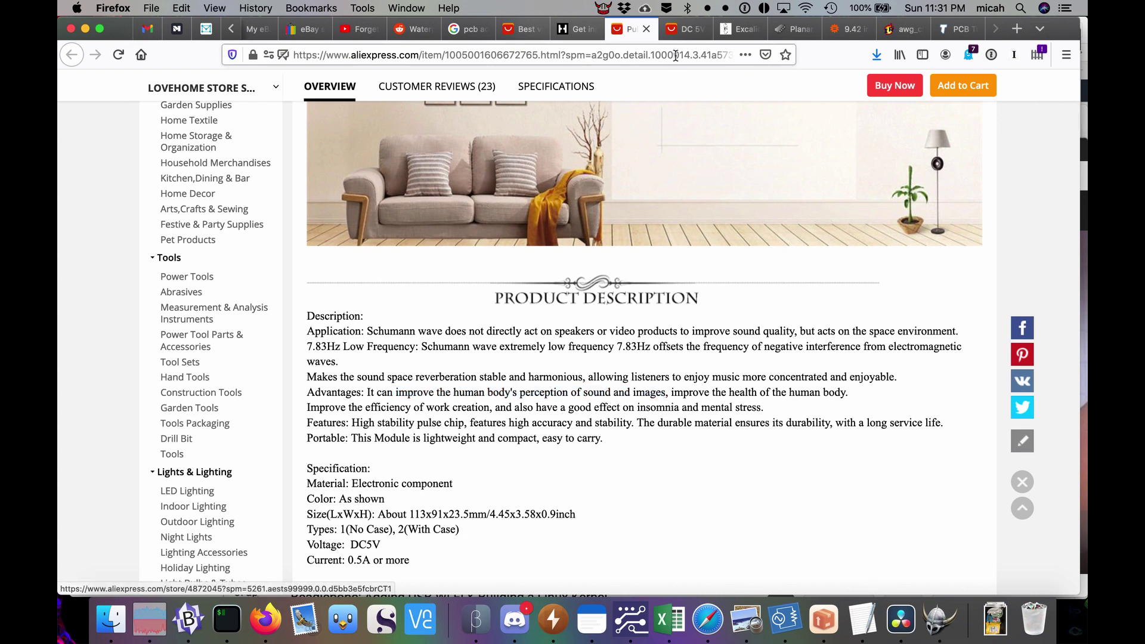
Step: Open the DC 5V 7.83HZ Schumann Resonance generator listing and read its description, features and ratings
click(685, 29)
scroll(612, 338, down, 2)
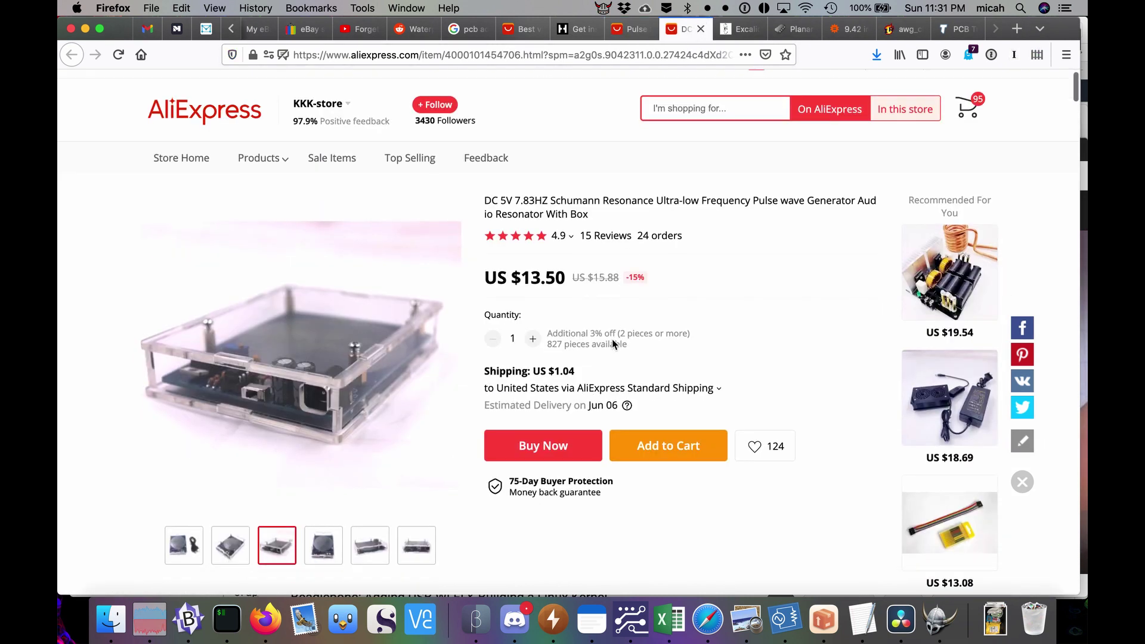
scroll(612, 338, down, 15)
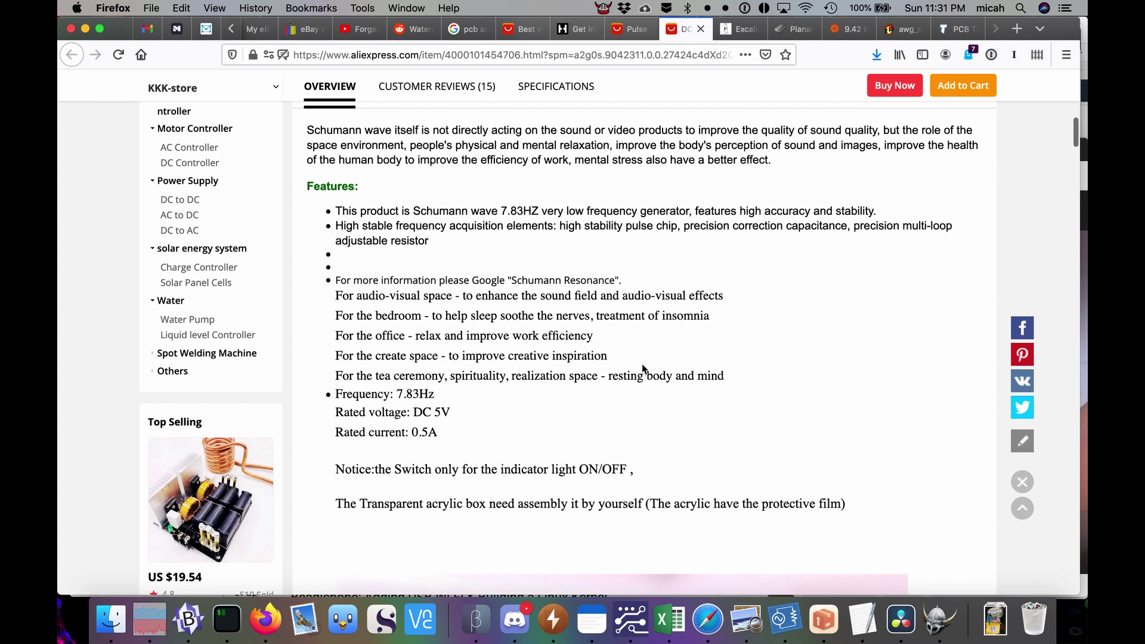
scroll(642, 365, down, 6)
scroll(641, 365, down, 4)
scroll(641, 360, down, 3)
scroll(642, 360, down, 2)
Step: Return to the listing's title and briefly highlight the 7.83HZ frequency in it
scroll(645, 387, up, 15)
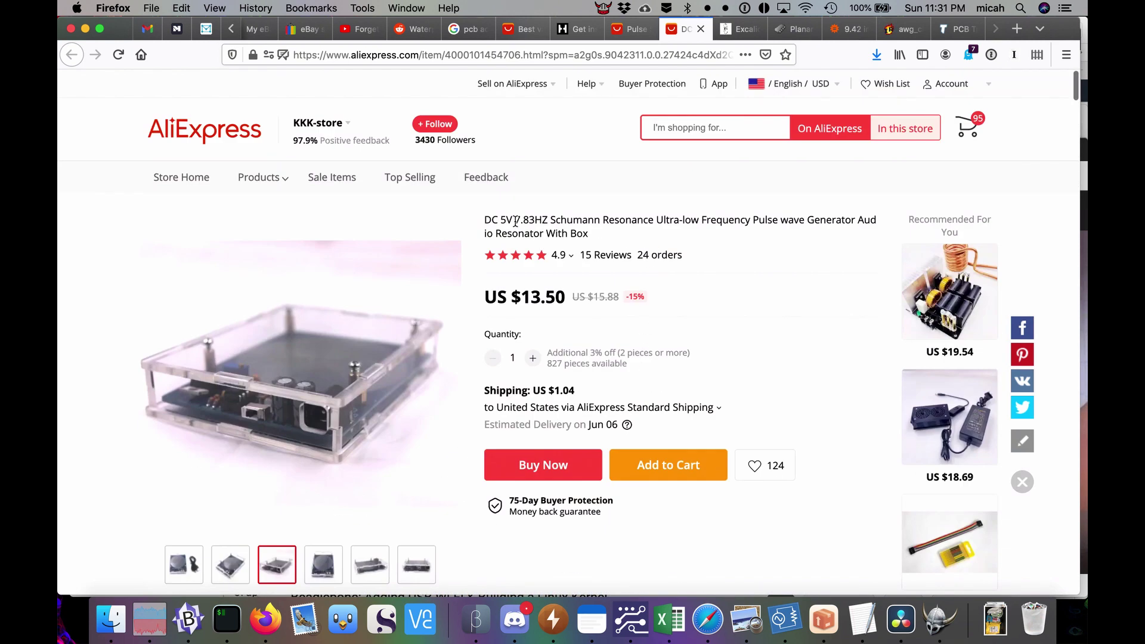
drag(515, 222, 549, 220)
click(565, 218)
Step: View the circle sketch with the ground symbol in Excalidraw and return to the DC 5V 7.83HZ generator listing
click(738, 31)
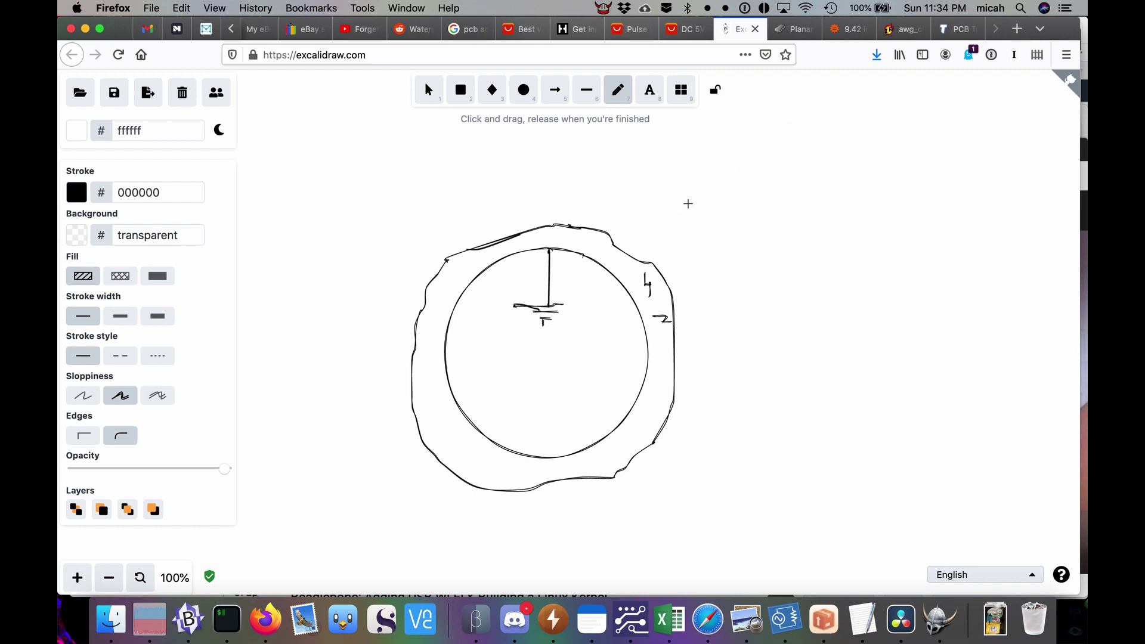
click(691, 28)
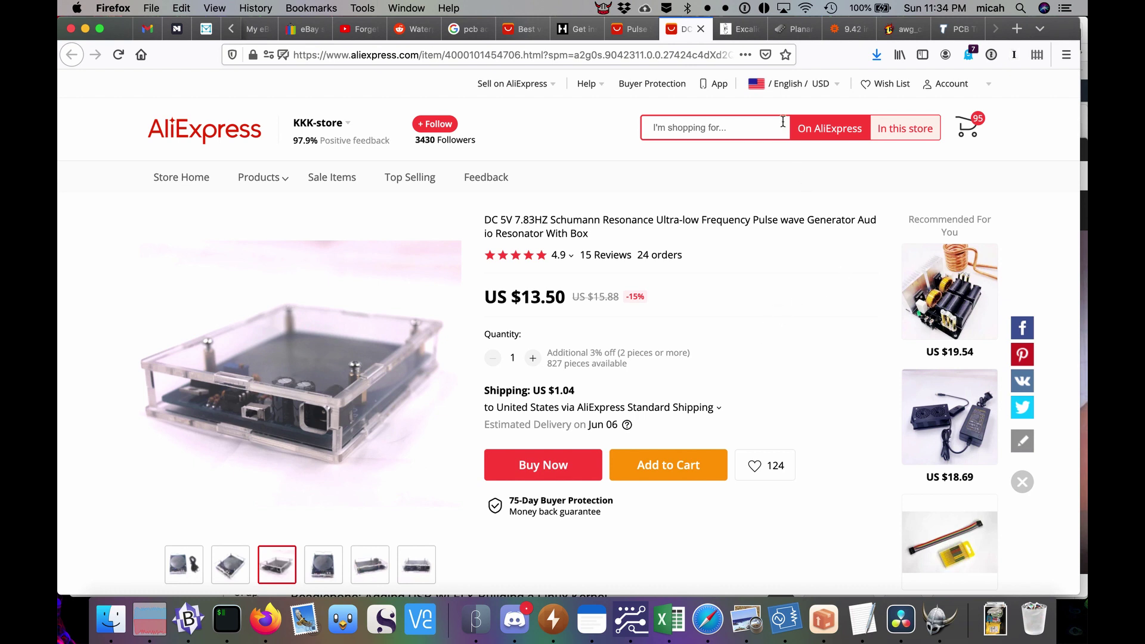
Step: Open the planar spiral coil inductor calculator on Circuits.dk and review its coil shapes, turns, spacing, width and outer diameter fields
click(794, 30)
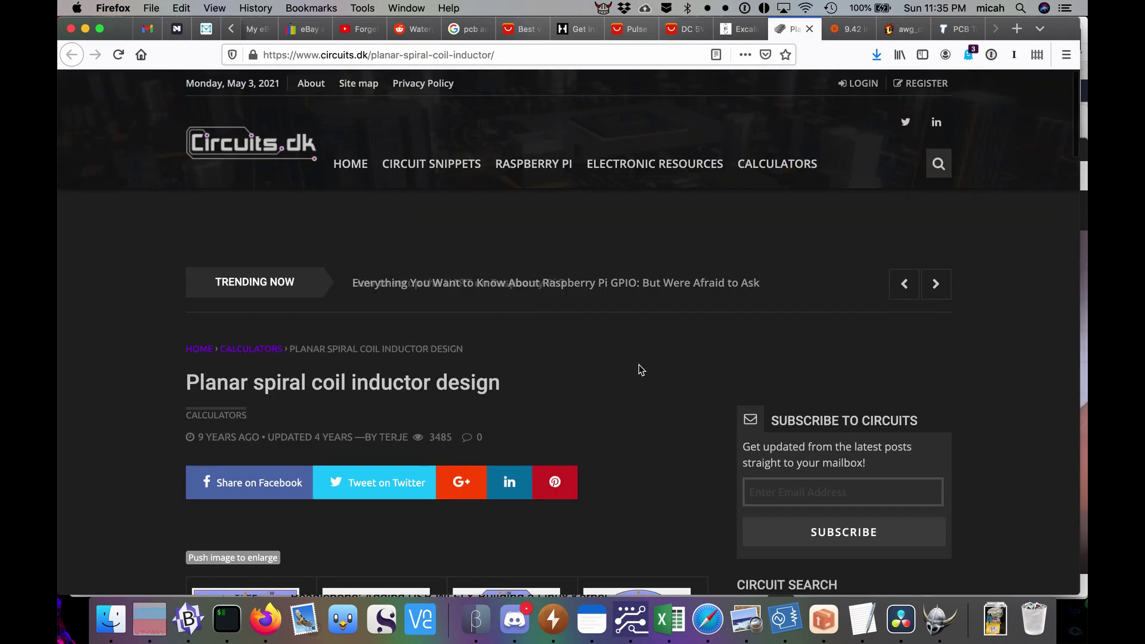
scroll(621, 391, down, 3)
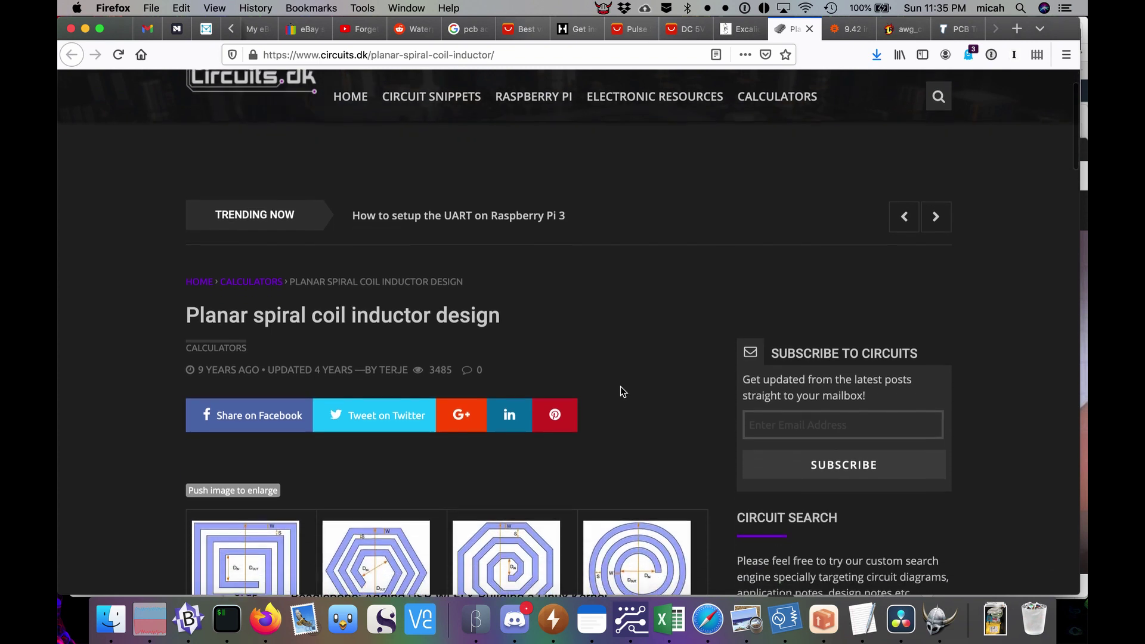
scroll(620, 387, down, 5)
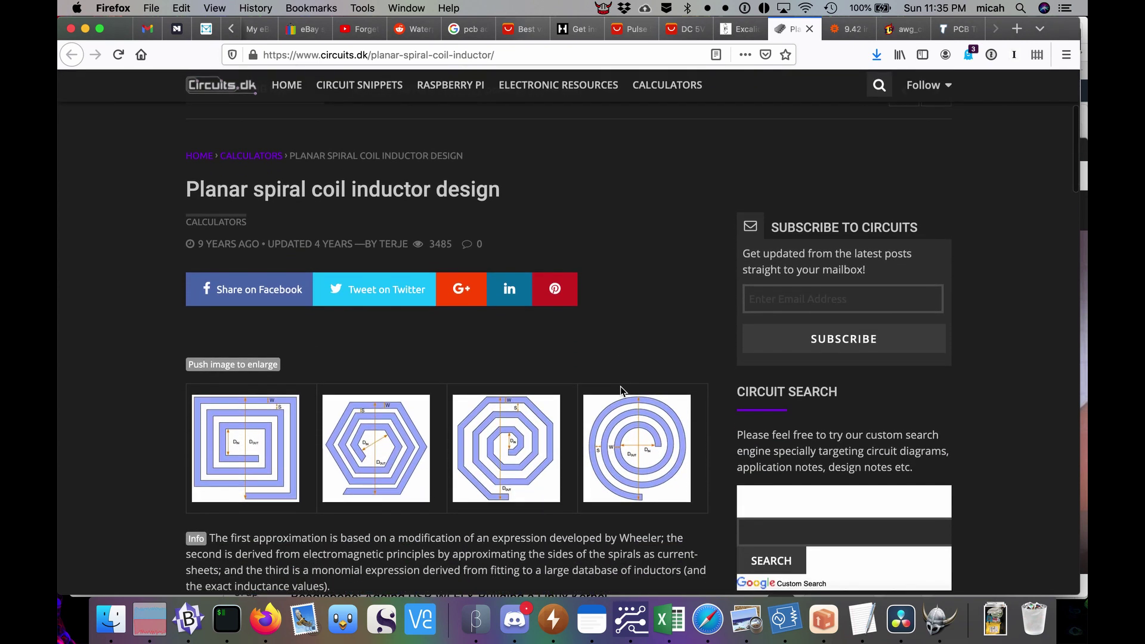
scroll(622, 392, down, 7)
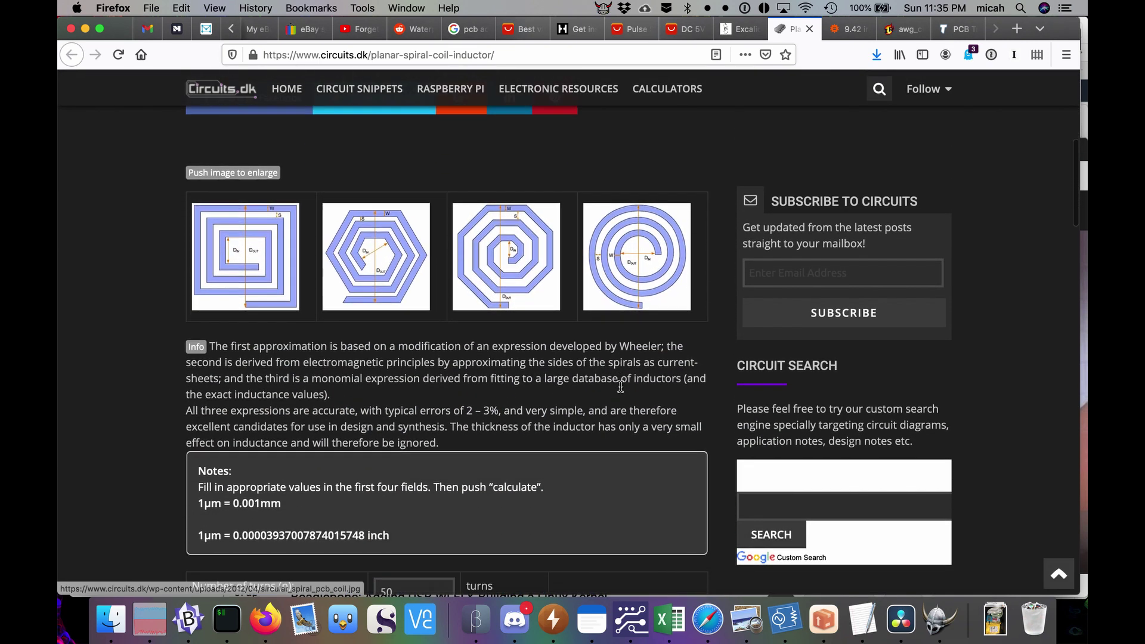
scroll(621, 392, down, 7)
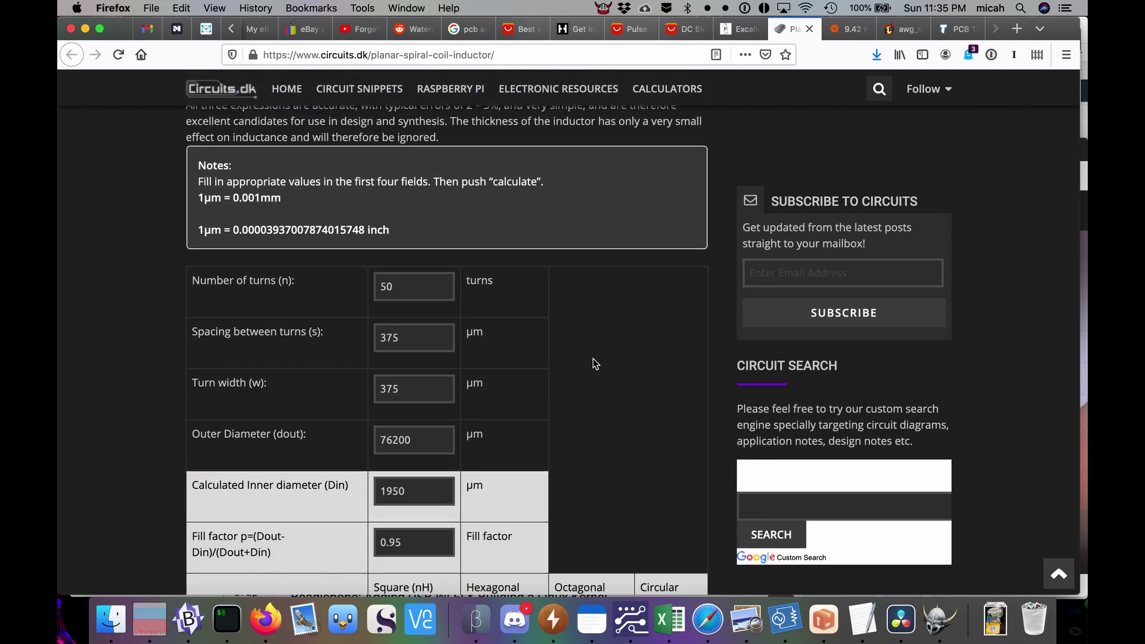
scroll(595, 364, down, 1)
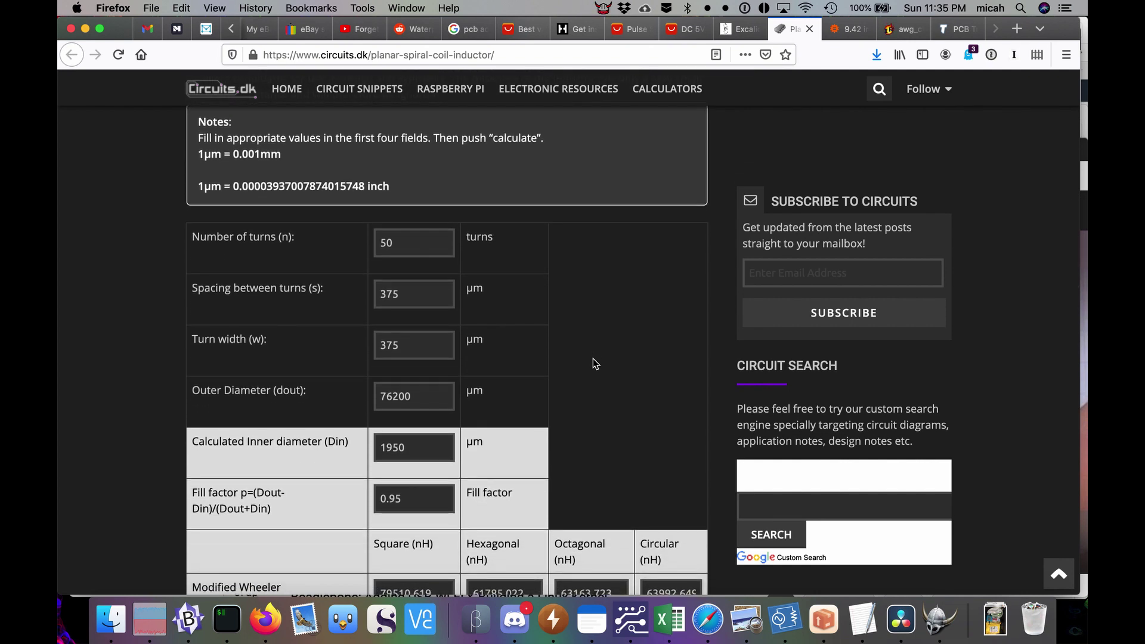
scroll(595, 364, down, 1)
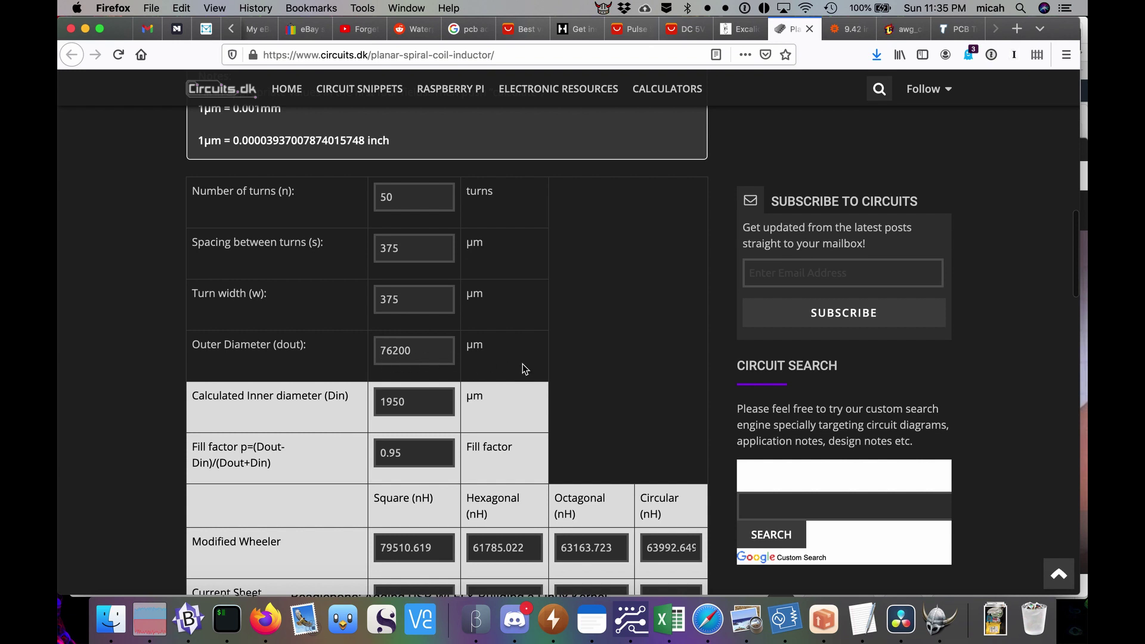
Step: Examine the calculator's circular coil inductance results, including the Monomial Fit and Current Sheet values
scroll(524, 368, down, 5)
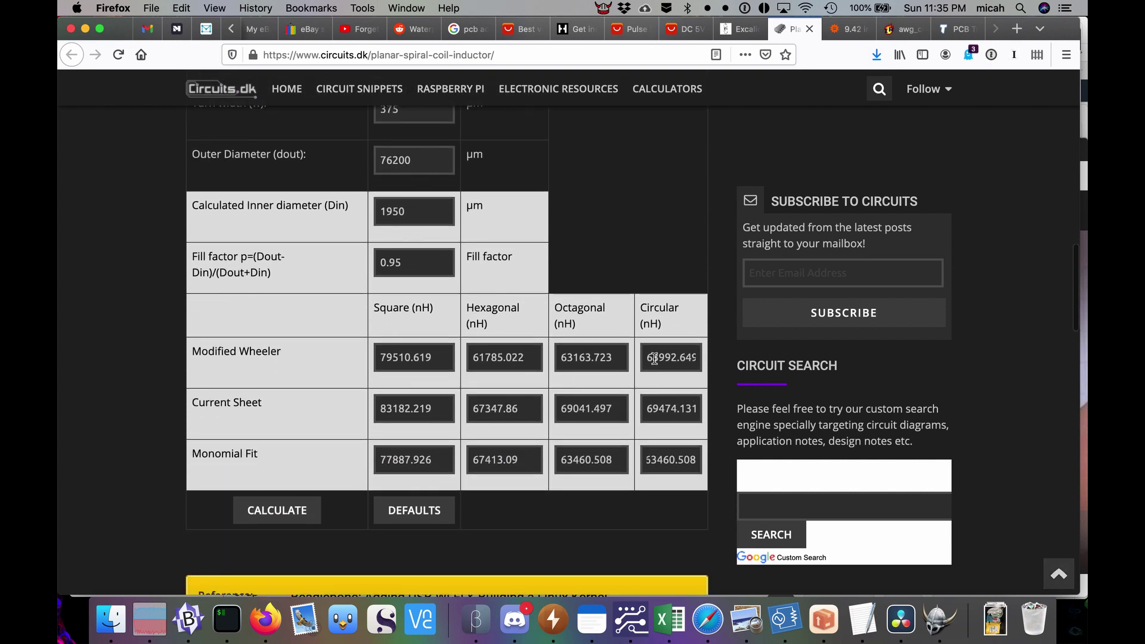
triple_click(650, 458)
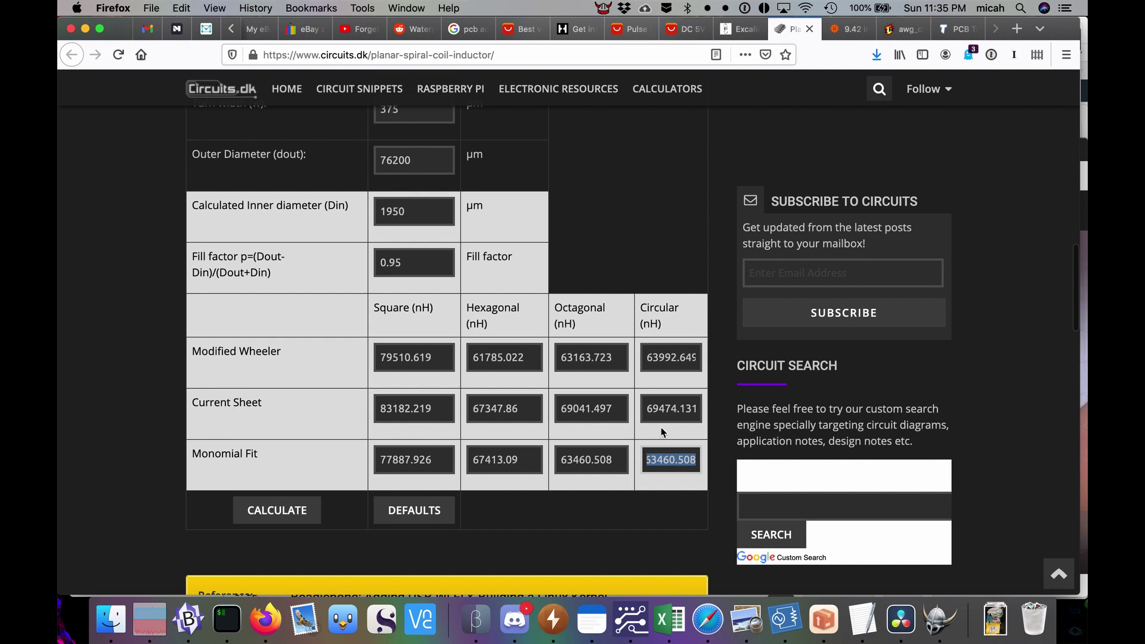
click(652, 409)
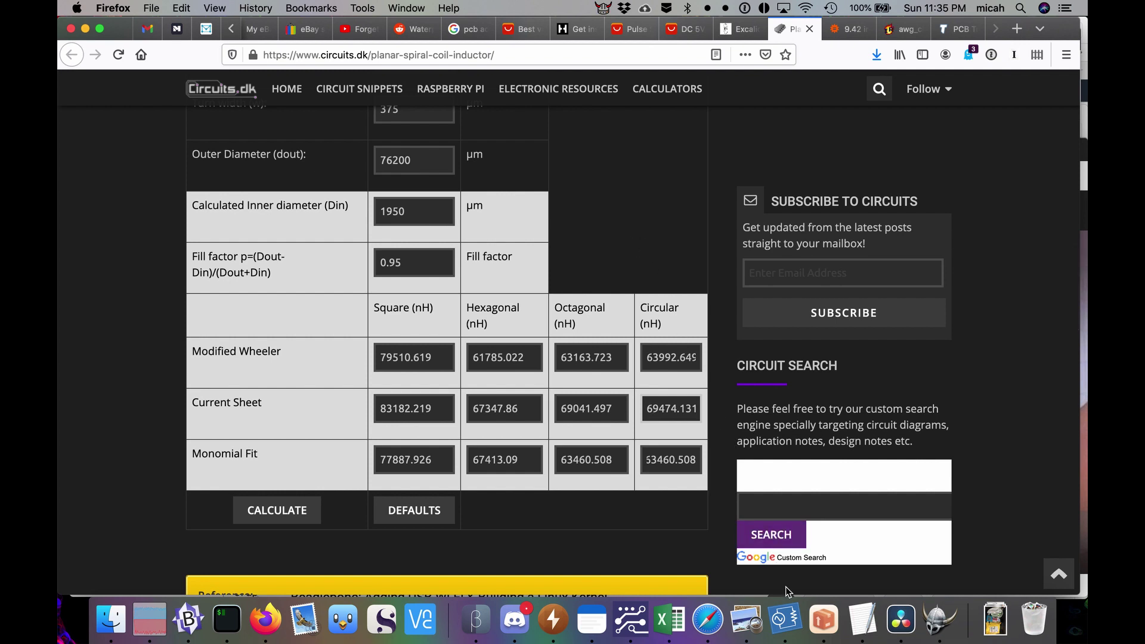
Step: Run the Schumann circuit simulation in iCircuit and plot the voltage across the 1k resistor on the 555 output
click(786, 621)
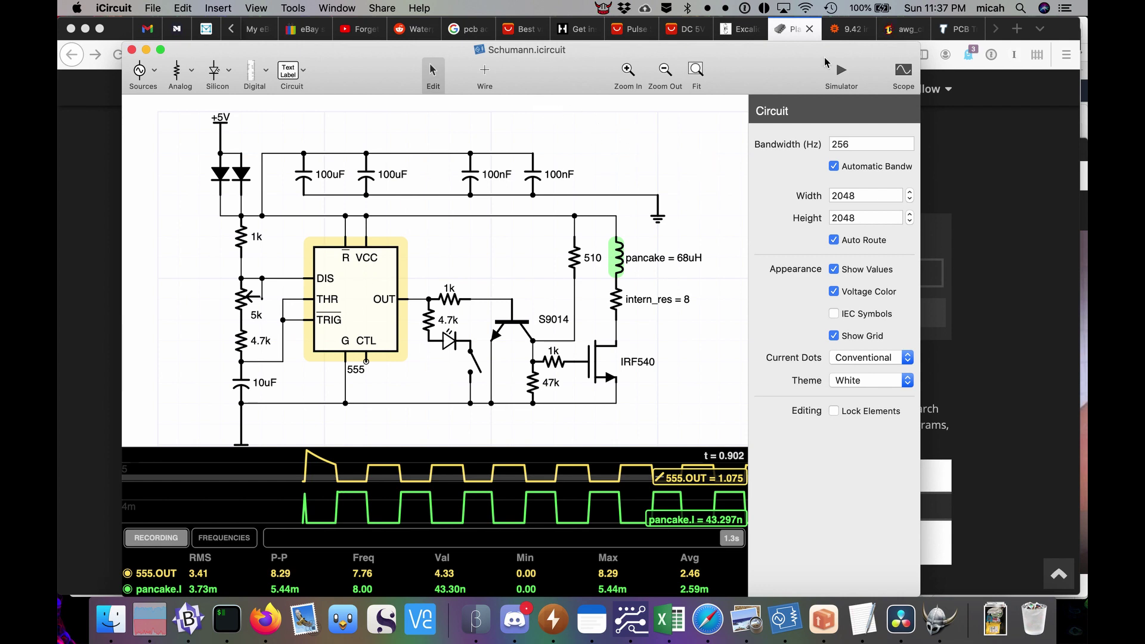
click(841, 70)
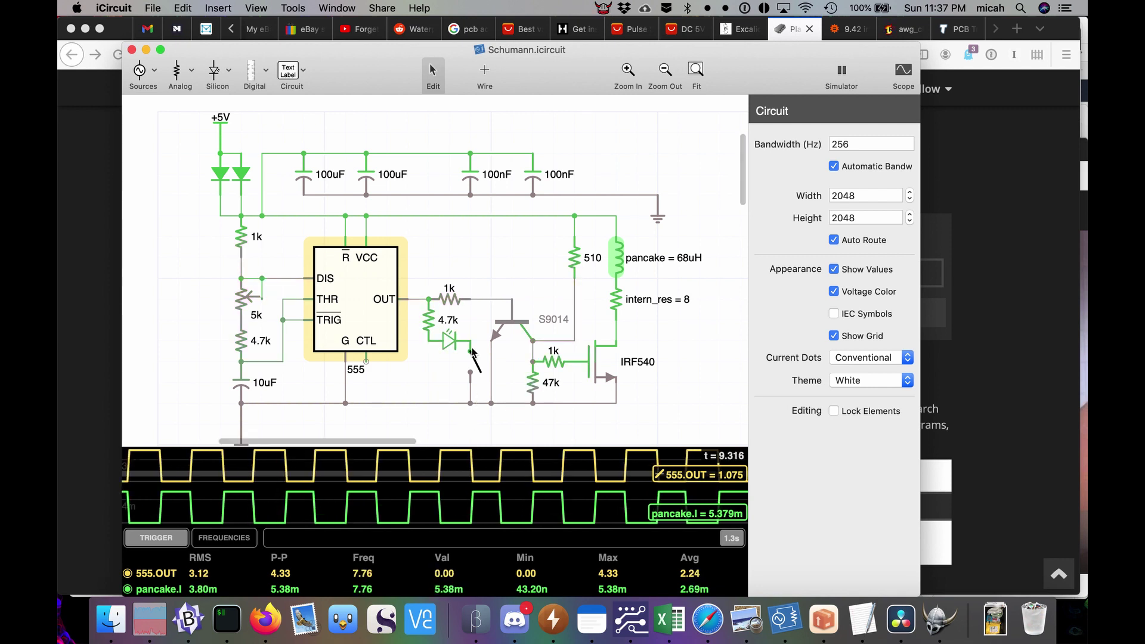
click(450, 301)
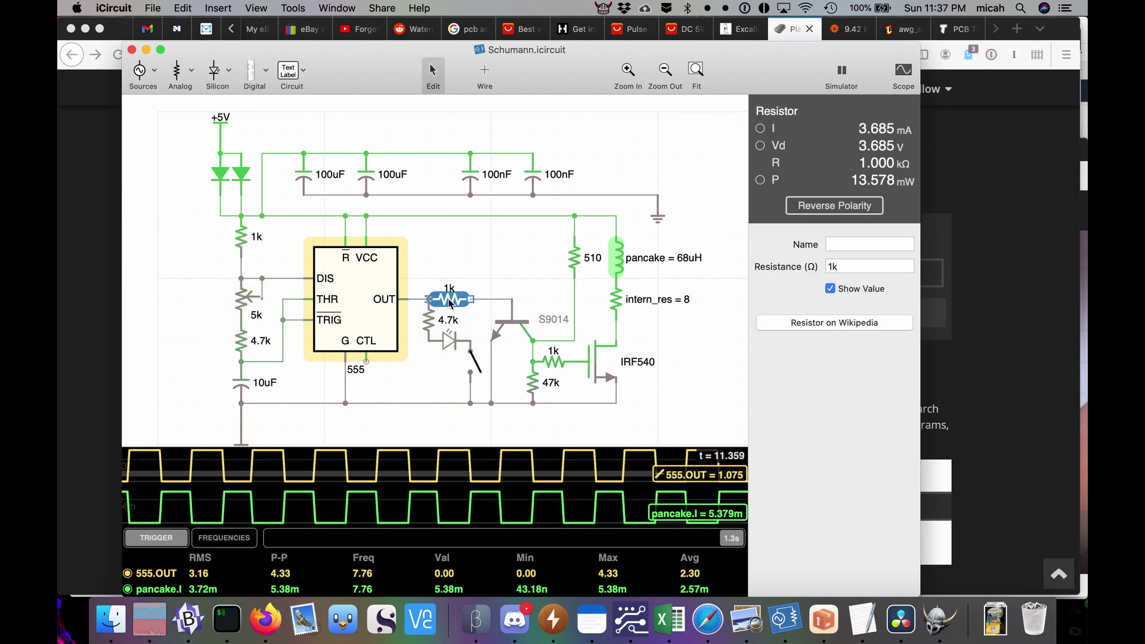
click(760, 146)
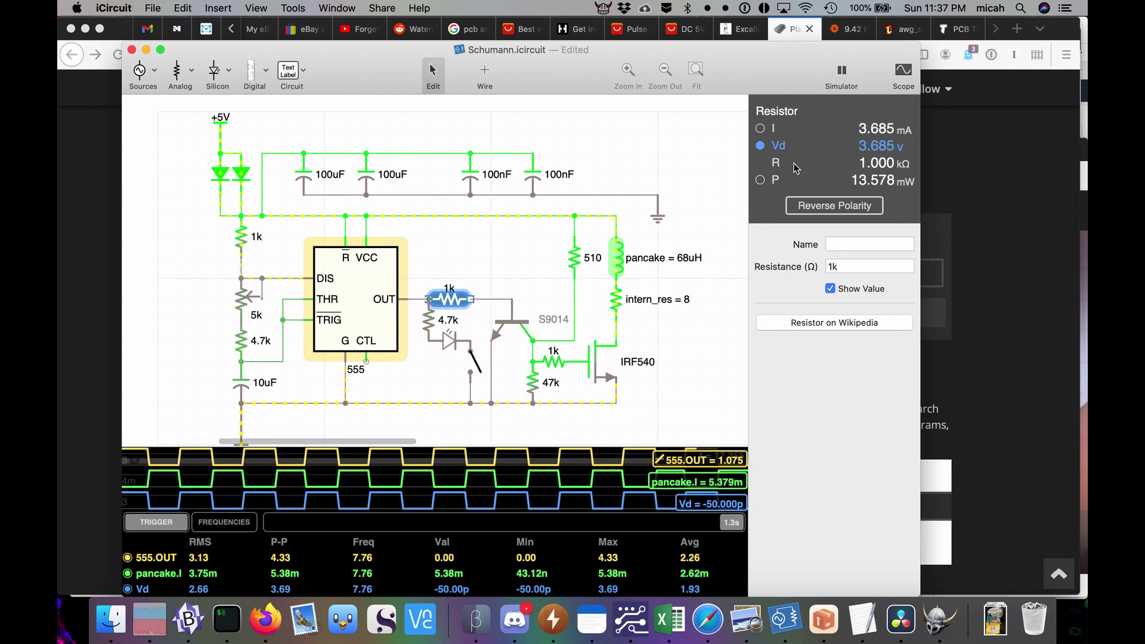
Step: Select the pancake inductor and examine its voltage drop Vd on the scope
click(640, 259)
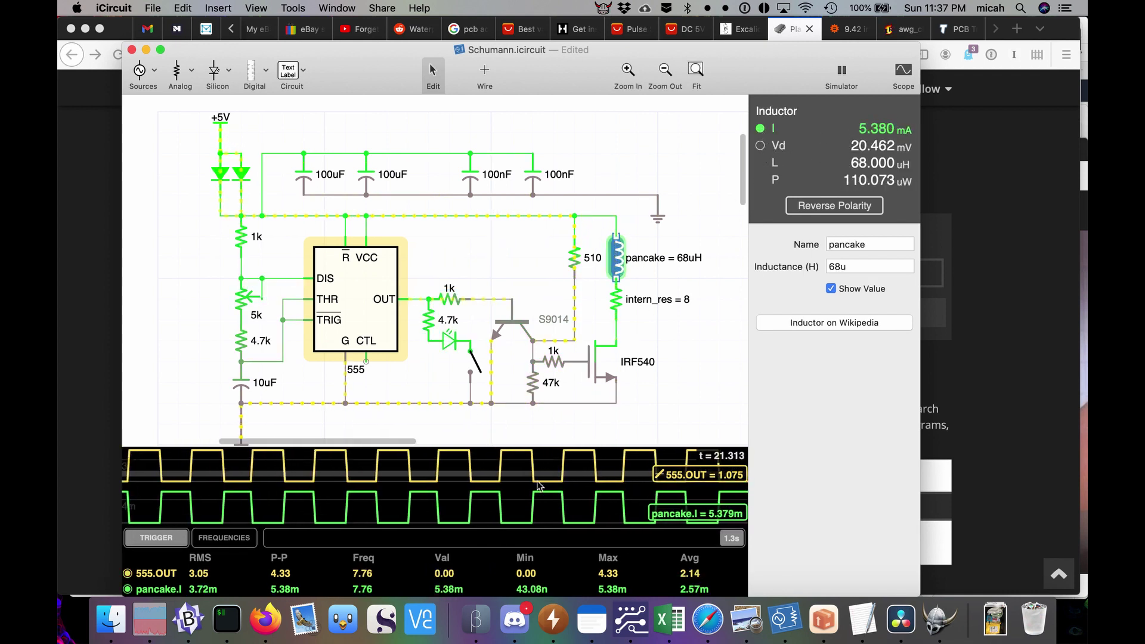
click(761, 146)
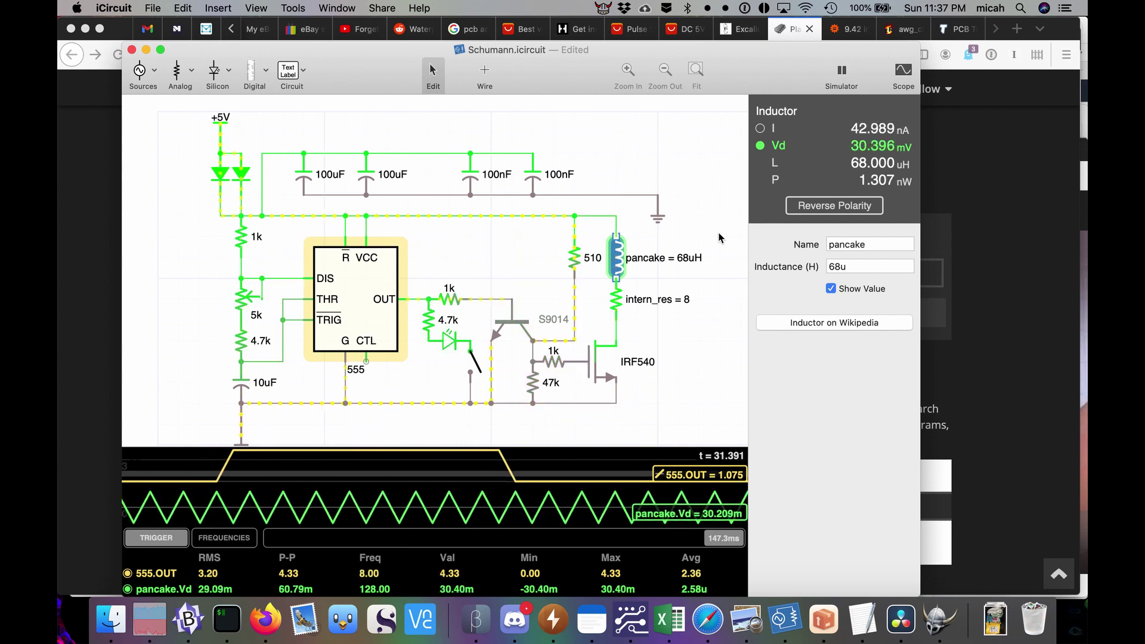
click(772, 149)
click(842, 89)
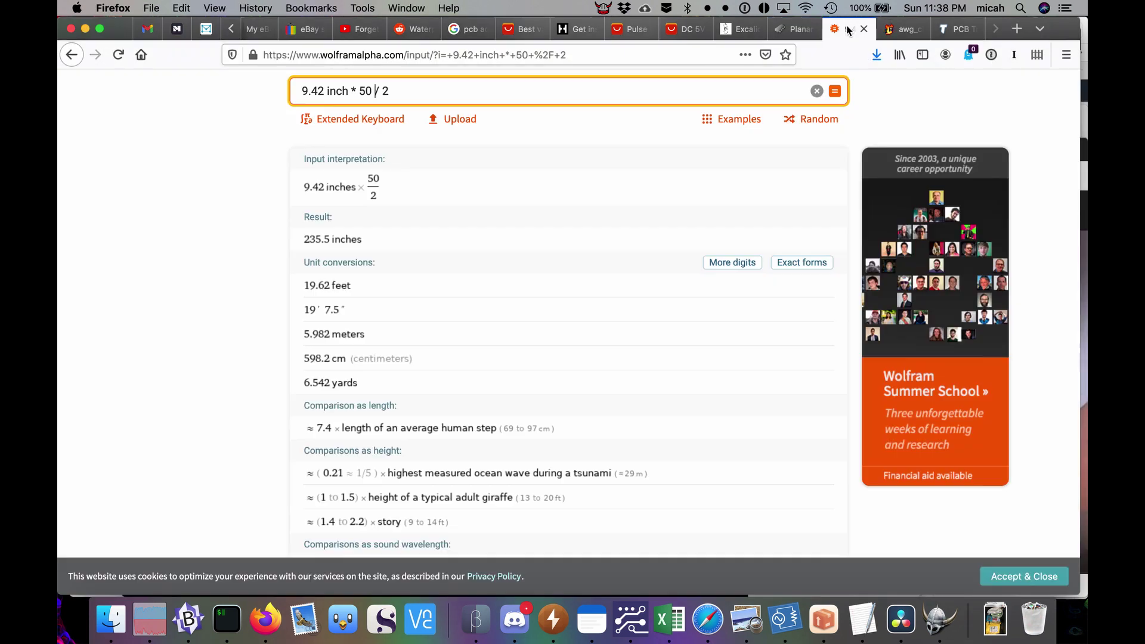
Step: Switch to Firefox and read the WolframAlpha result and unit conversions for 9.42 inch * 50 / 2
click(847, 28)
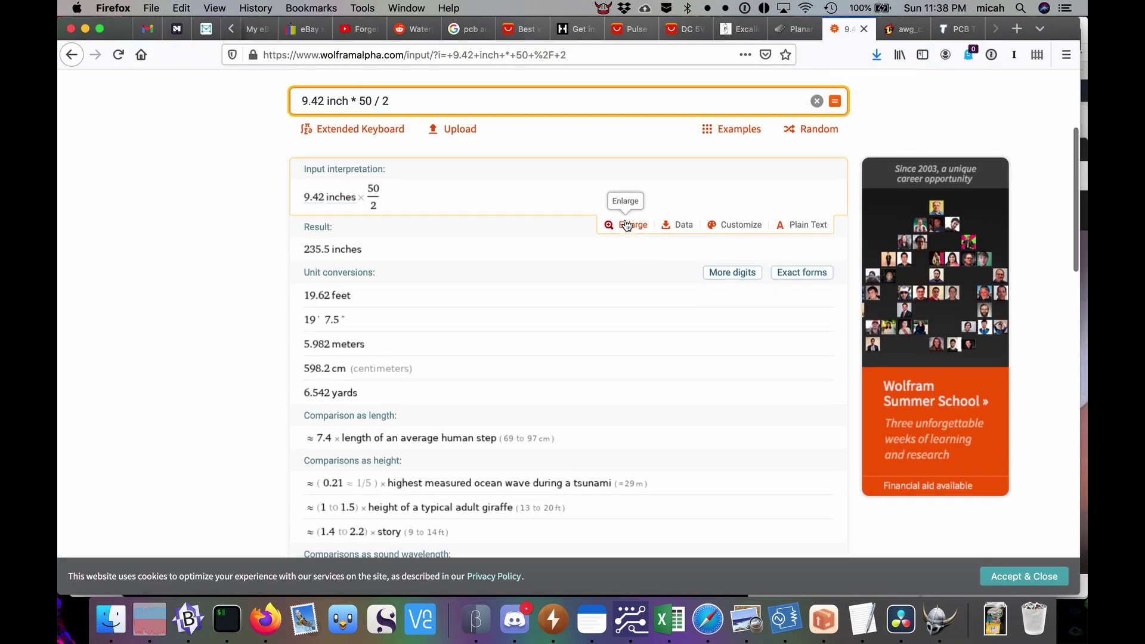
scroll(626, 224, up, 4)
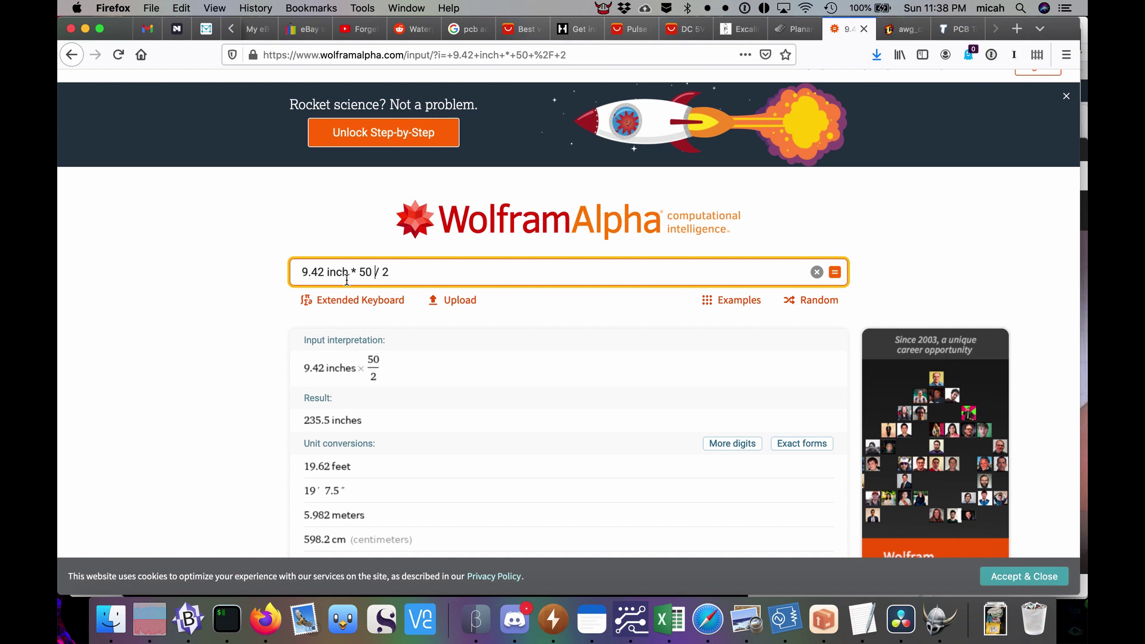
scroll(438, 334, down, 3)
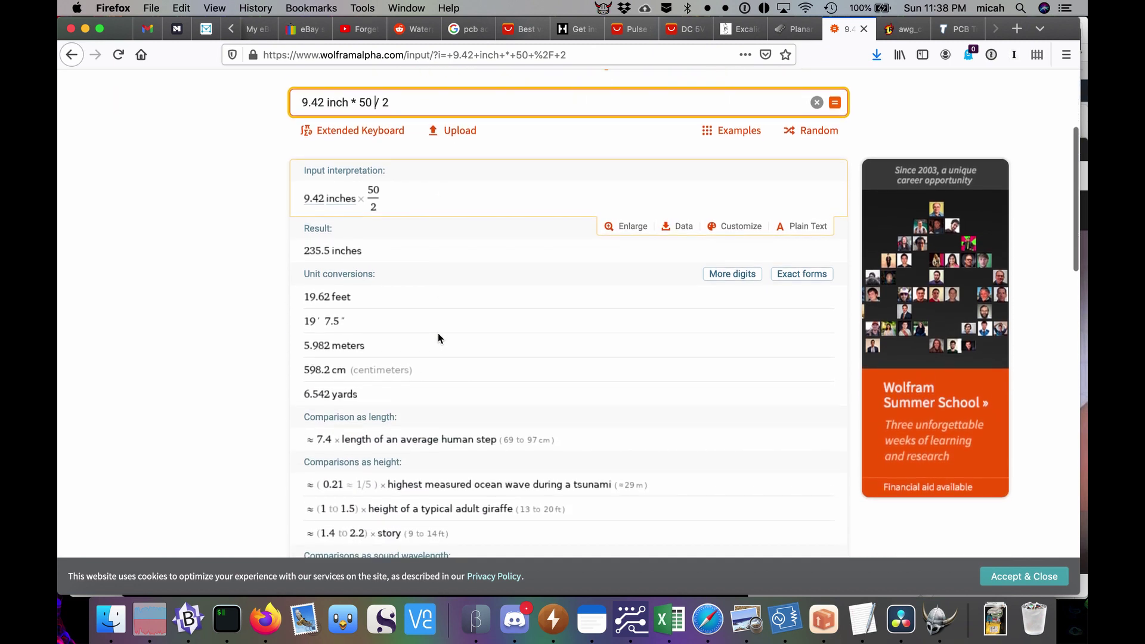
scroll(438, 334, down, 1)
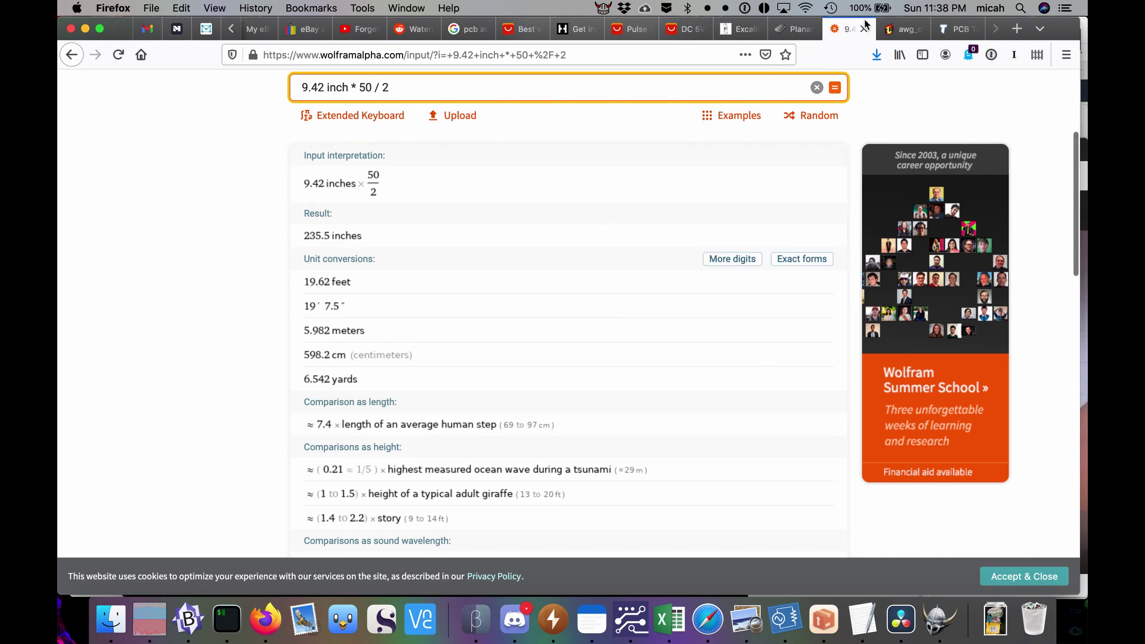
Step: Open the AWG wire chart and look up the fine wire gauges around 36
click(906, 31)
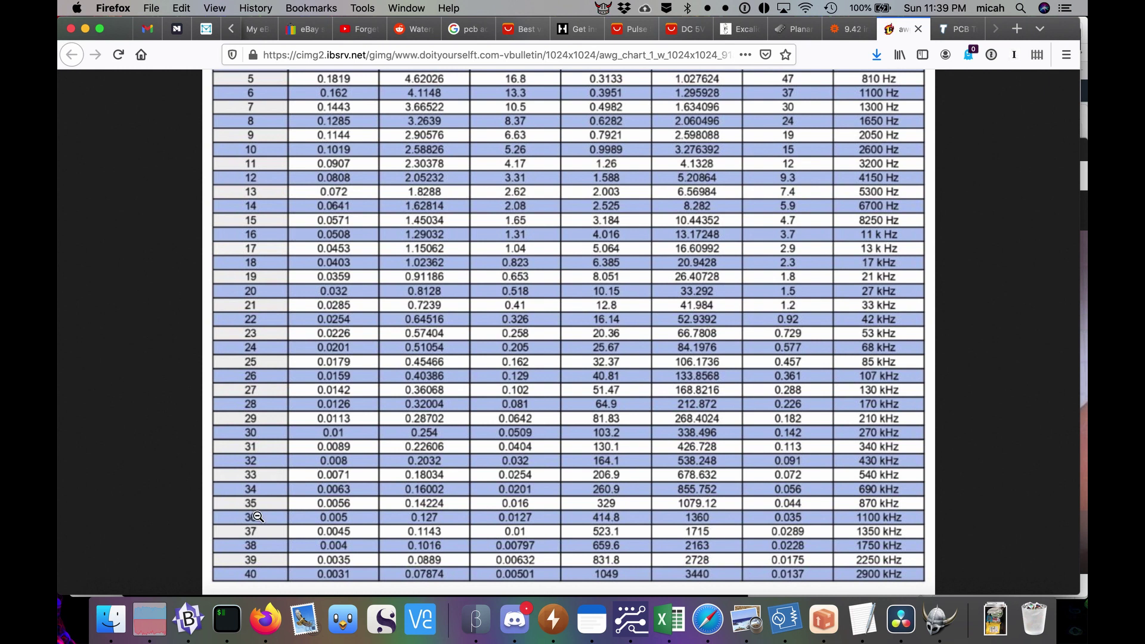
Step: Open the AliExpress listing for the DC 5V 7.83HZ generator and examine the coil in its first product photo
click(684, 30)
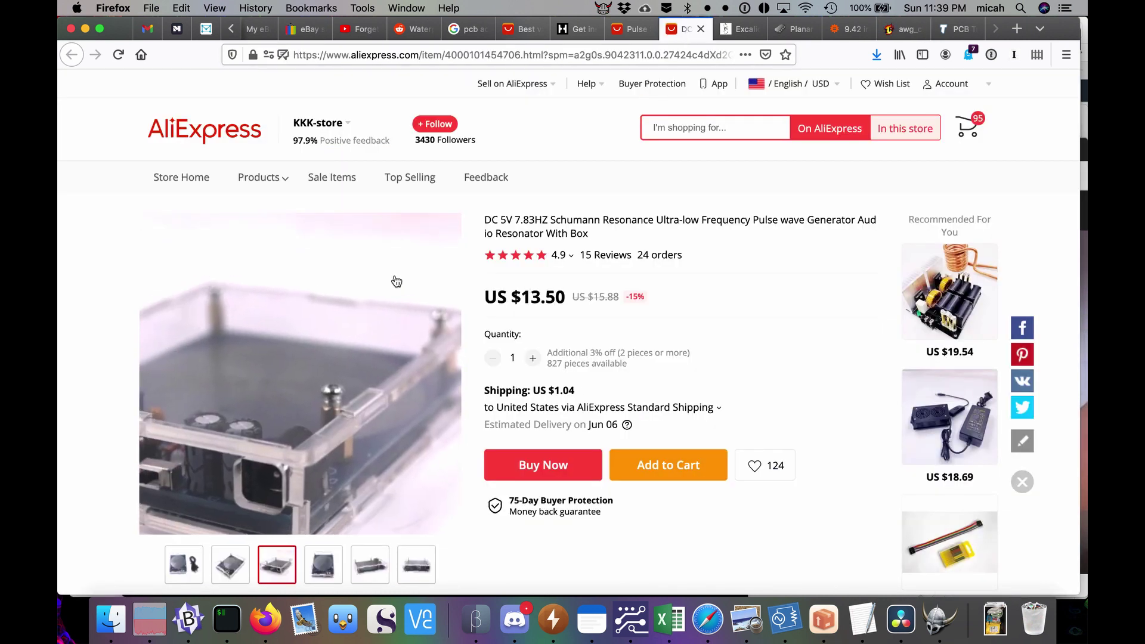
mouse_move(182, 576)
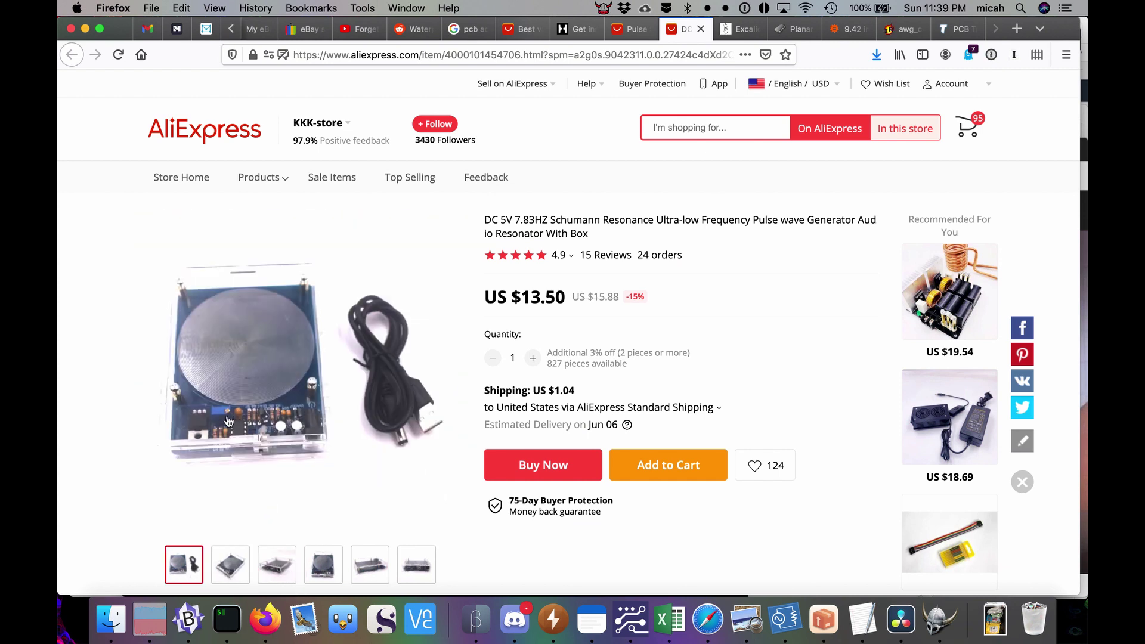
mouse_move(244, 393)
Step: Calculate the PCB trace resistance for a 0.375 mm wide, 5982 mm long trace at 35um thickness
click(914, 33)
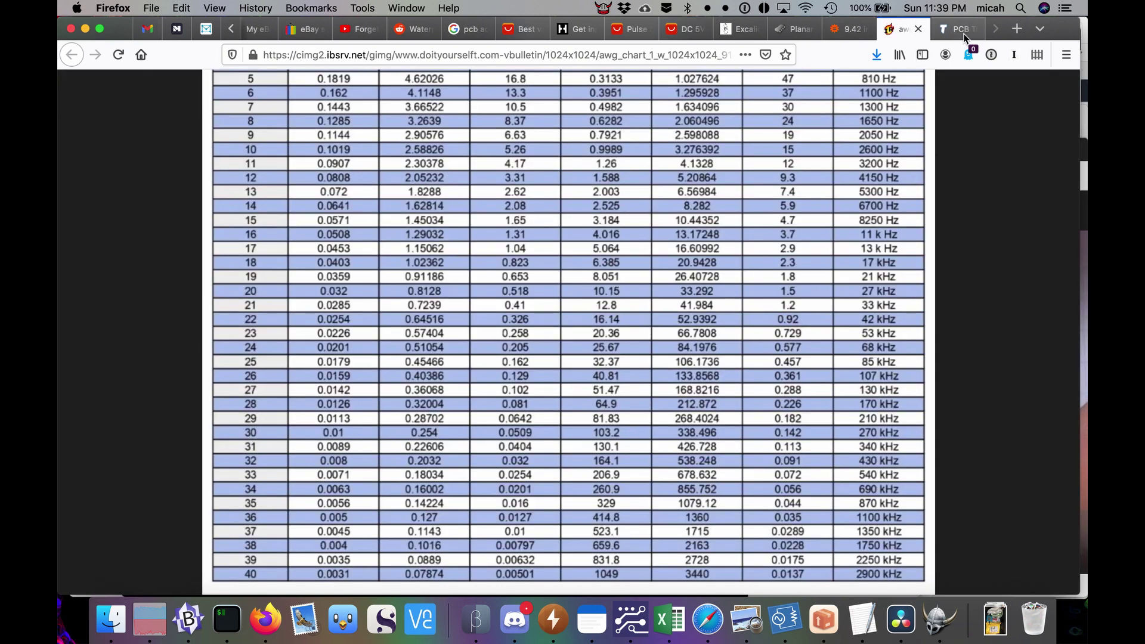
click(964, 35)
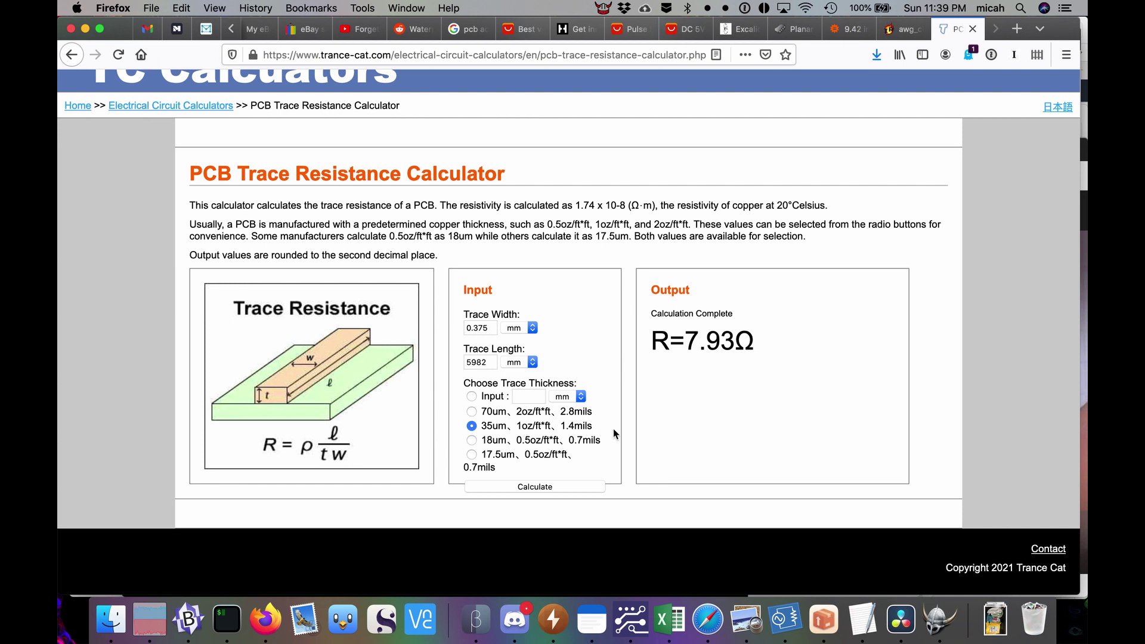
click(527, 487)
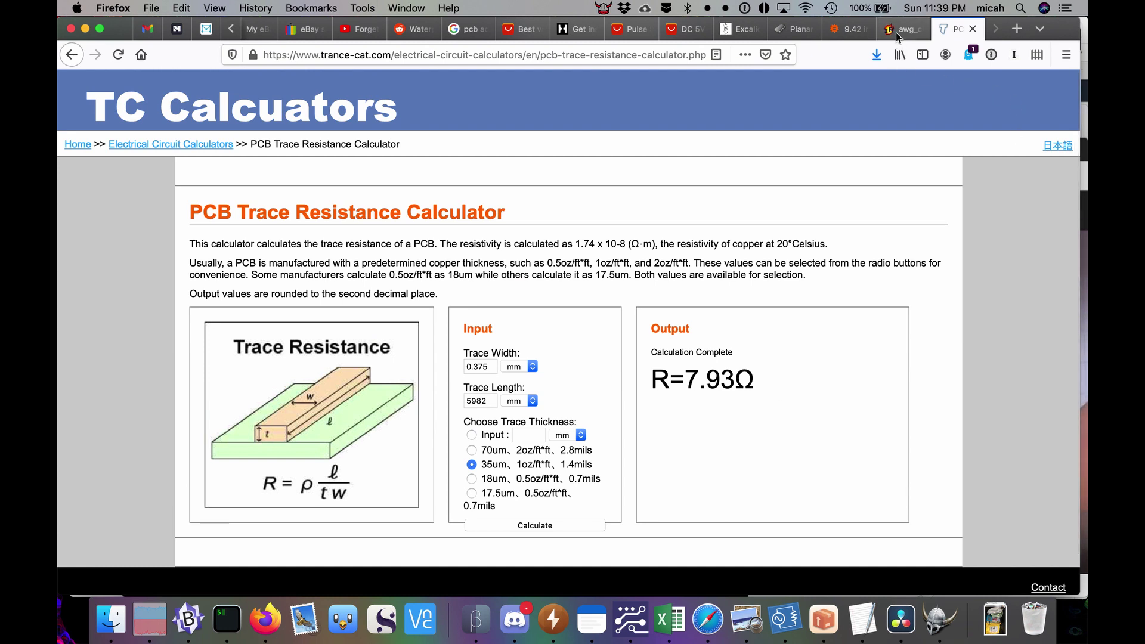
Step: Switch to iCircuit to review the Schumann circuit, and return to the AliExpress generator listing in Firefox
click(785, 620)
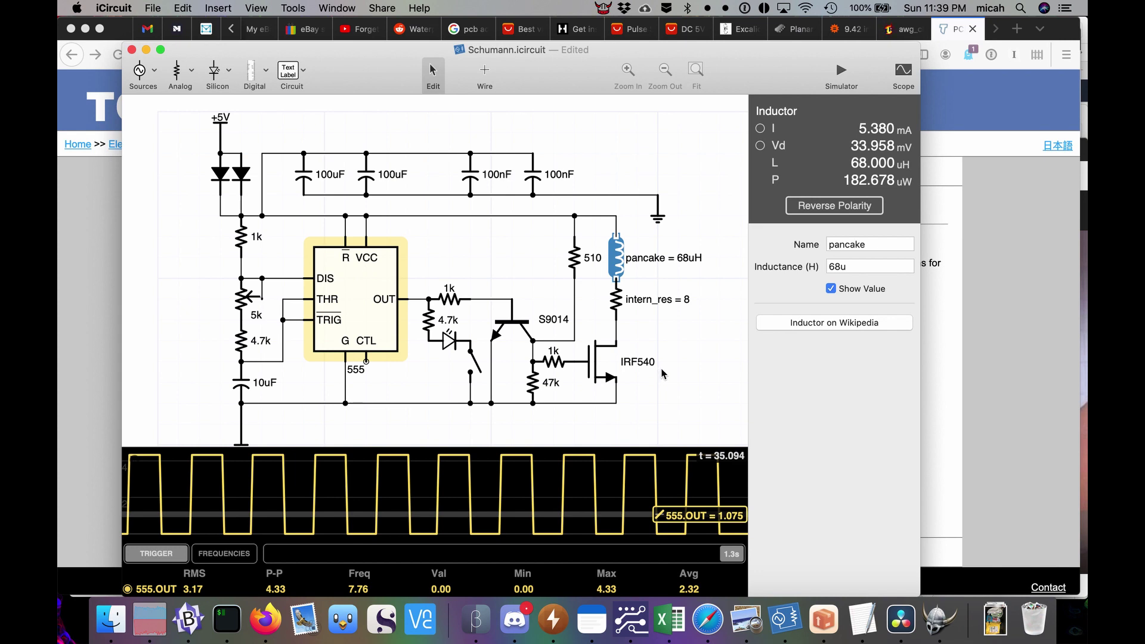
click(689, 33)
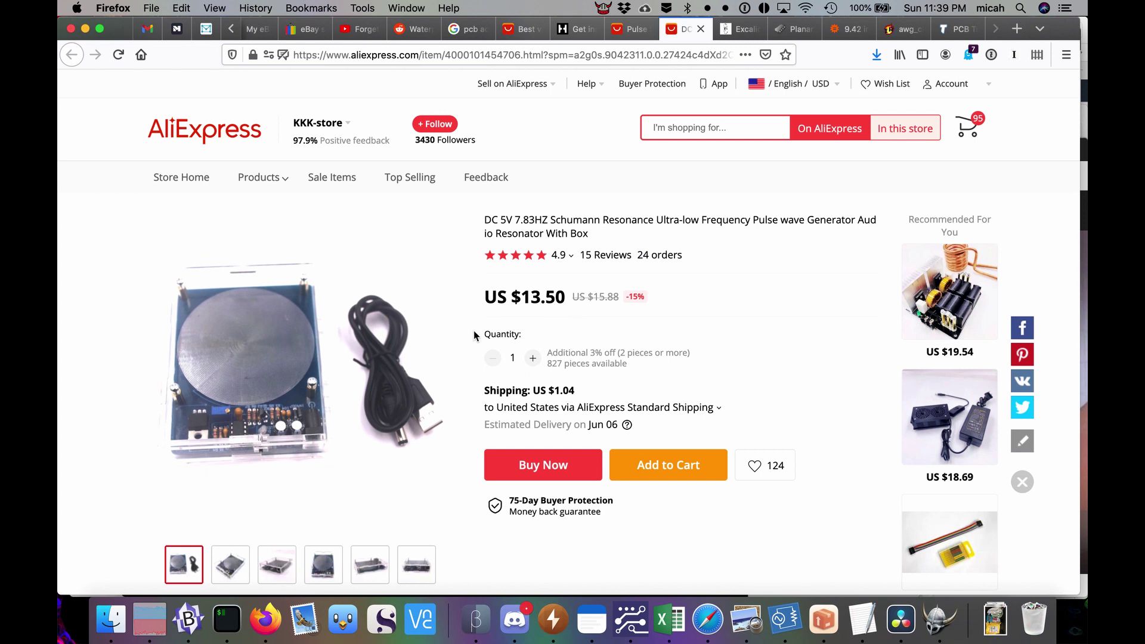